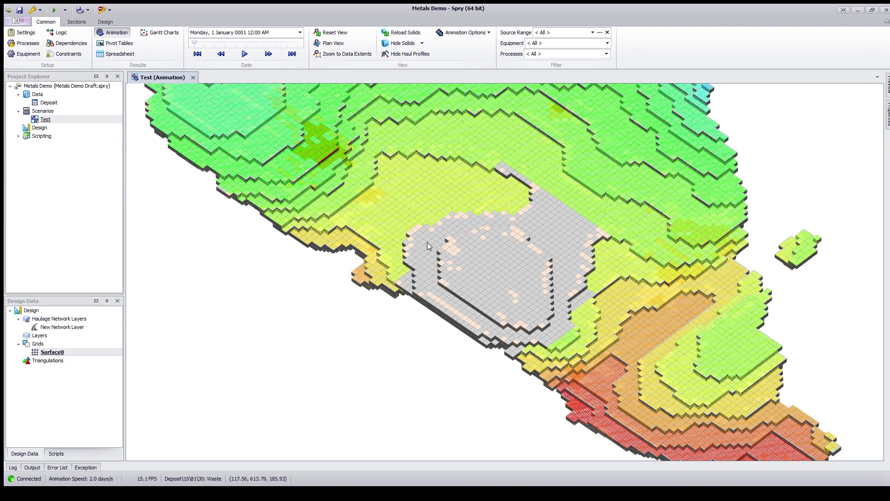
Orbit and zoom the block model to inspect the grey mined pit.
middle_drag(427, 242, 468, 235)
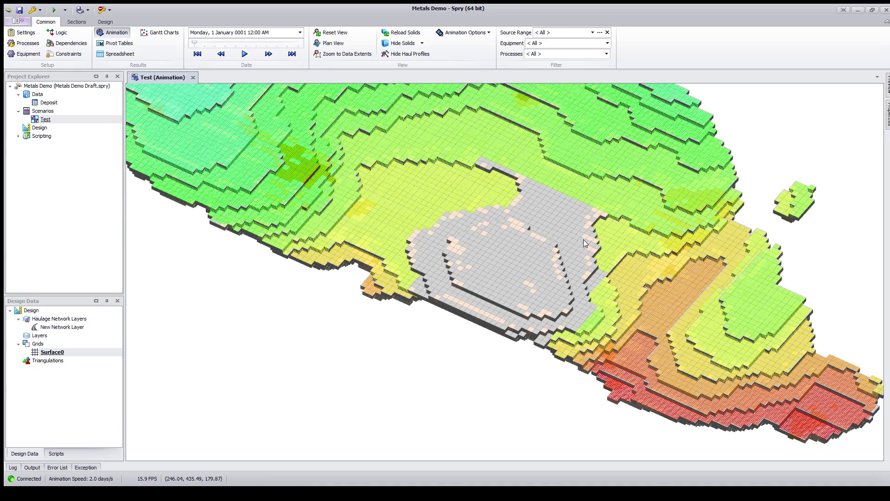
scroll(490, 249, up, 3)
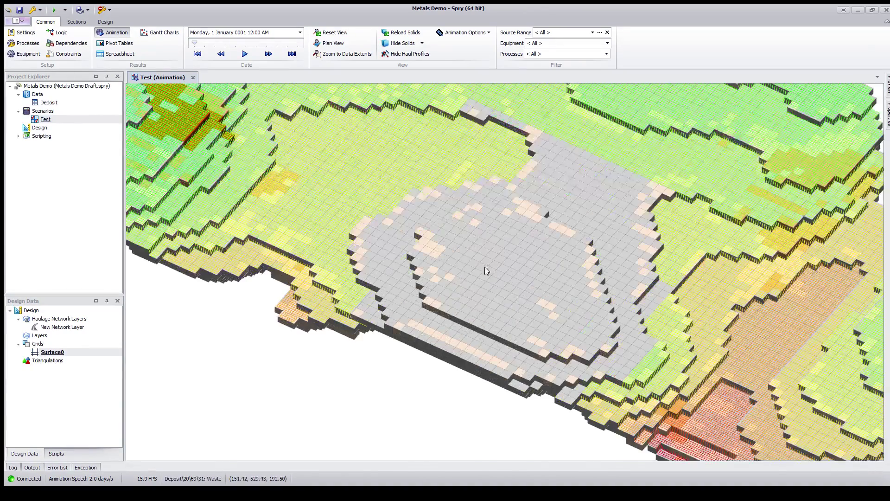
mouse_move(447, 260)
middle_down()
mouse_move(479, 234)
mouse_move(449, 269)
middle_up()
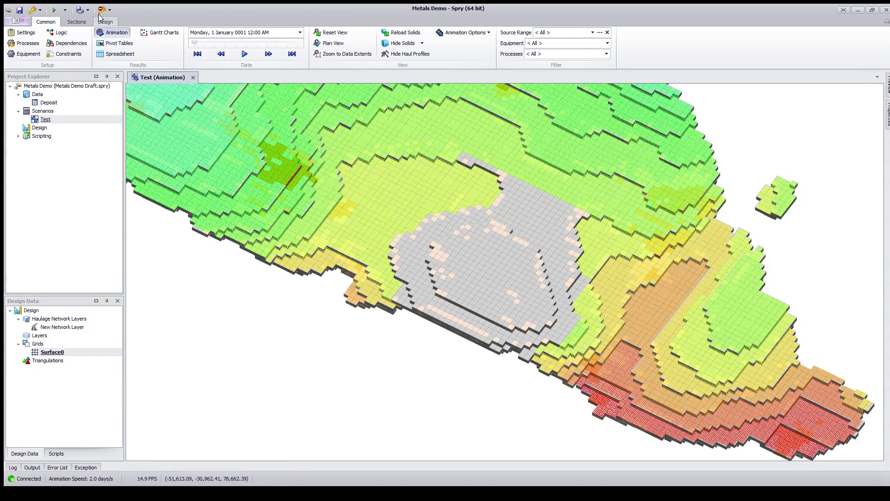
click(25, 43)
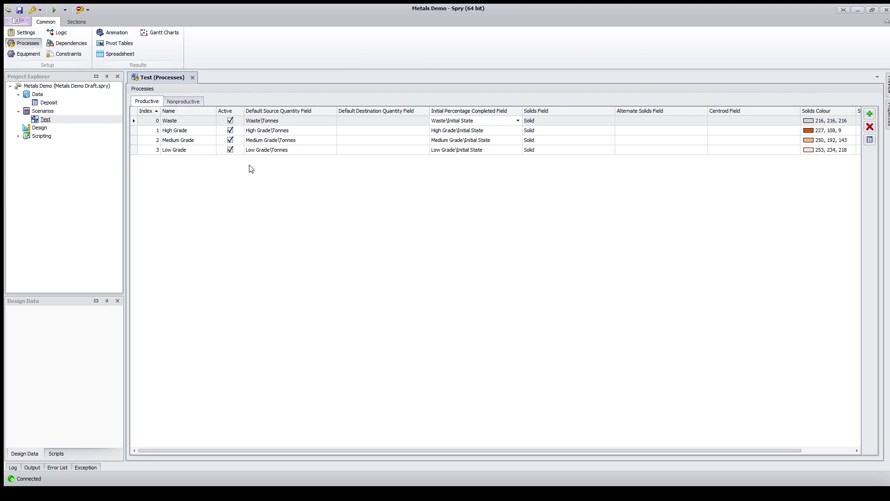
click(49, 104)
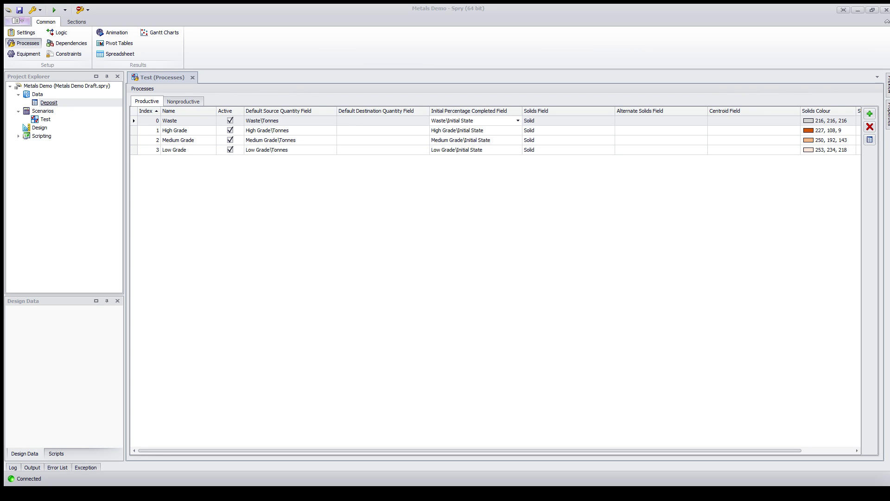
Save the Metals Demo project and go to the Test scenario's Settings.
click(19, 9)
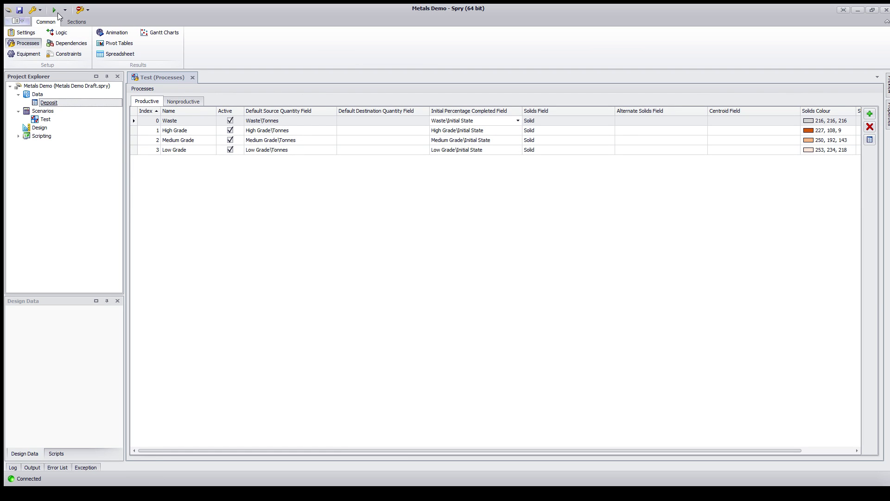
click(81, 10)
click(18, 21)
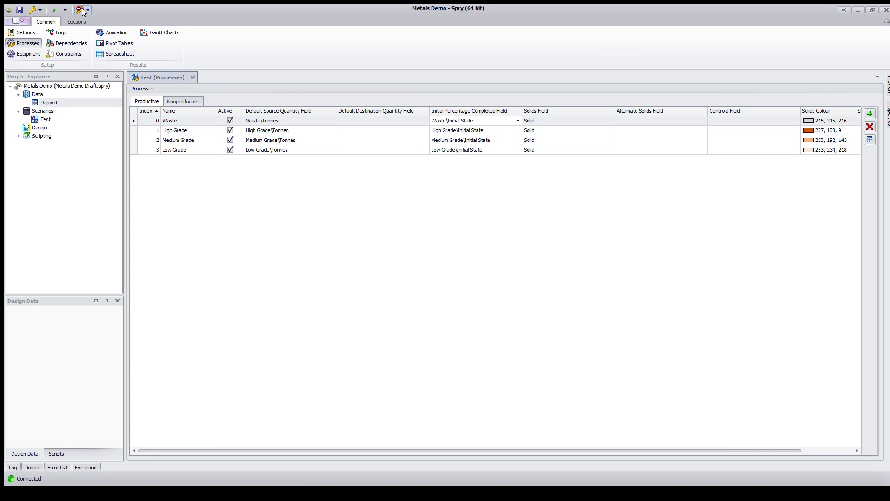
Comment out the Initial State script's '* (0%)' line with a leading apostrophe.
click(27, 33)
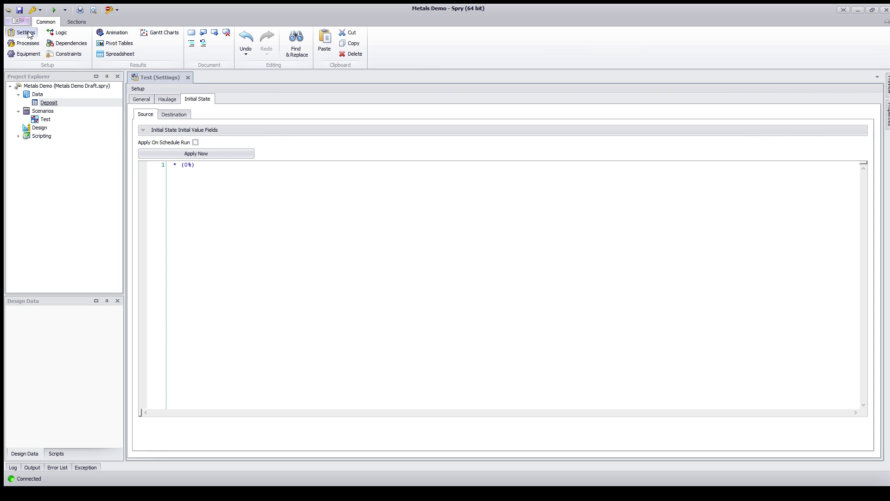
click(142, 100)
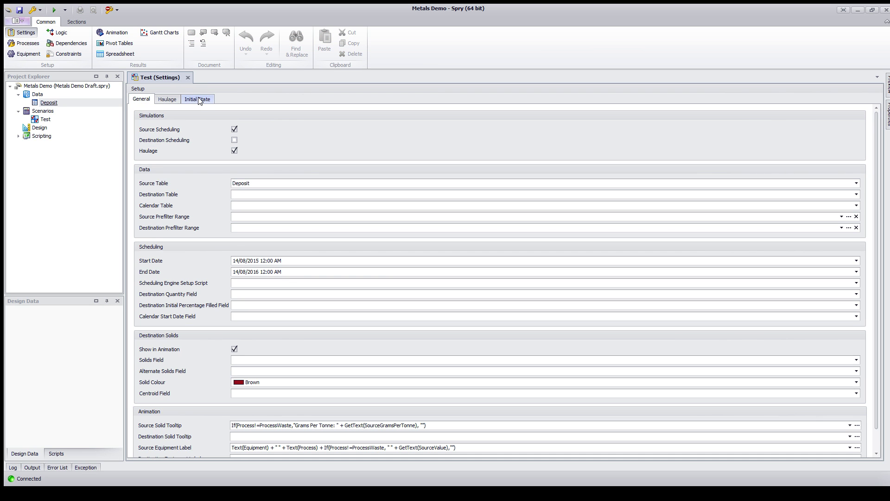
click(199, 99)
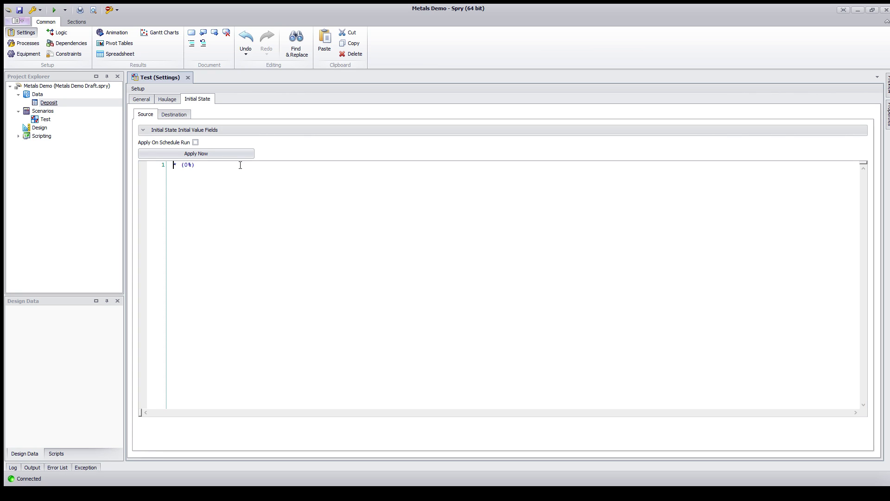
text(')
drag(177, 165, 209, 166)
click(209, 166)
Set the Waste, High Grade, Medium Grade and Low Grade initial values to Preschedule Calculator\Solid.
click(143, 130)
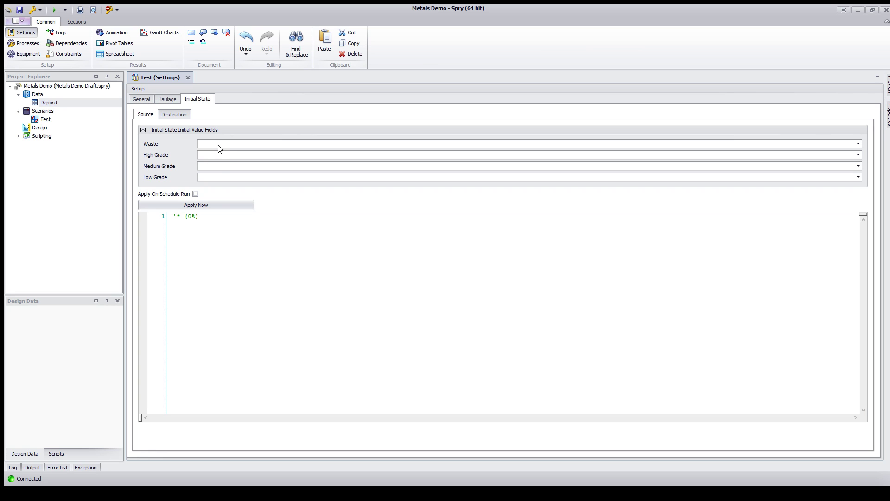
double_click(207, 143)
double_click(213, 155)
double_click(220, 166)
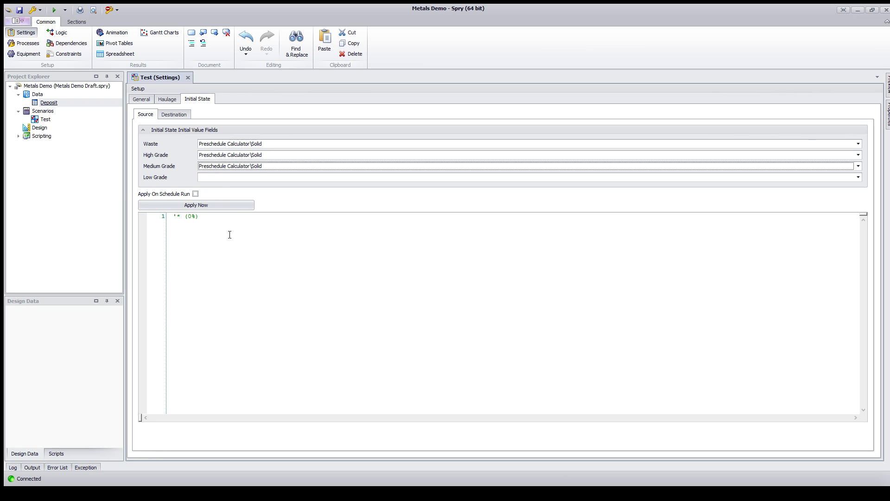
click(223, 177)
double_click(239, 177)
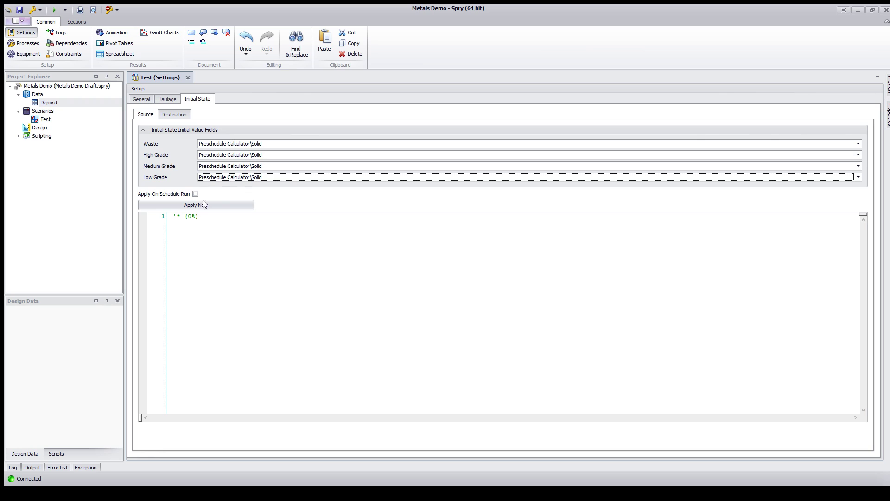
click(241, 247)
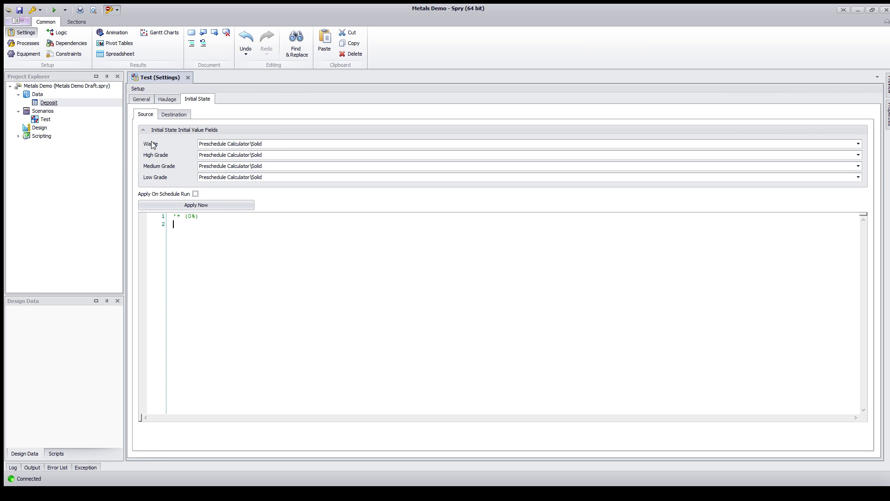
Switch to the Test scenario's block model Animation view and pan across it.
click(108, 34)
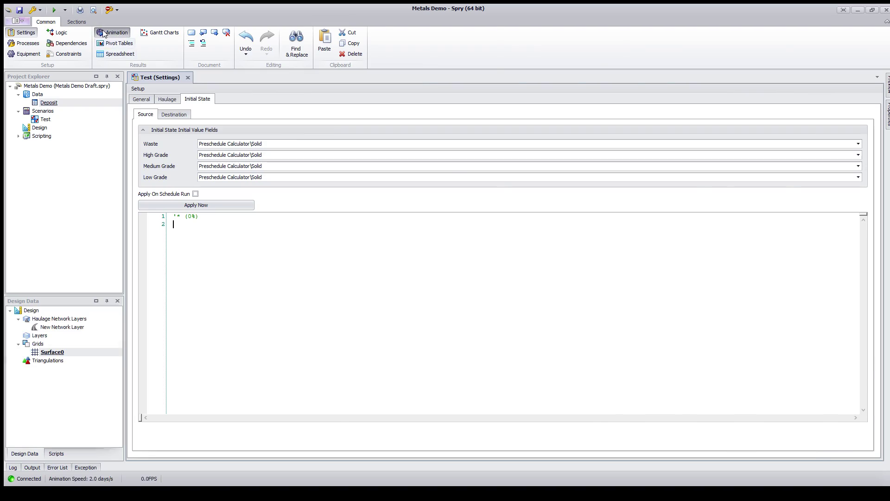
middle_drag(441, 230, 331, 169)
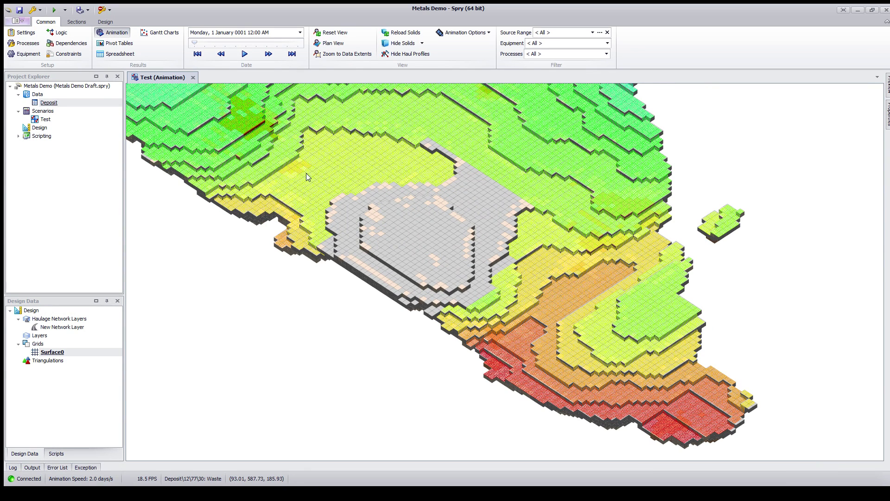
click(103, 10)
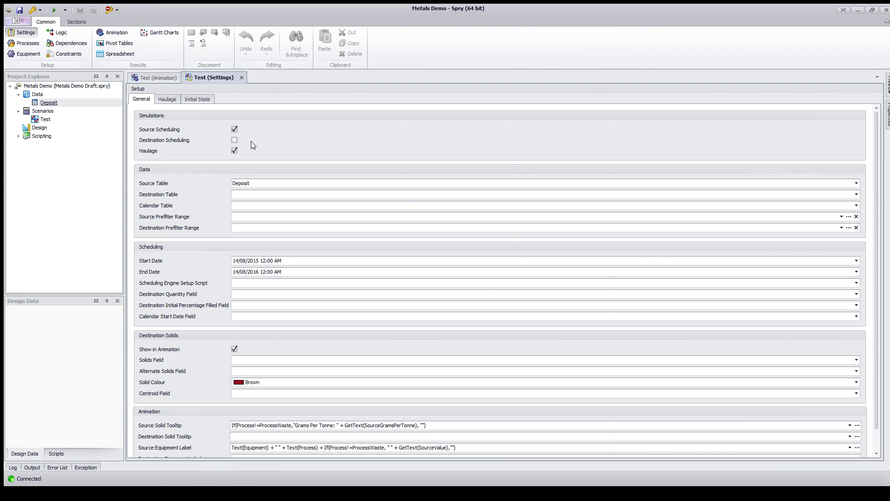
Apply the Initial State source script and show each grade's Preschedule Calculator\Solid initial value field.
click(575, 99)
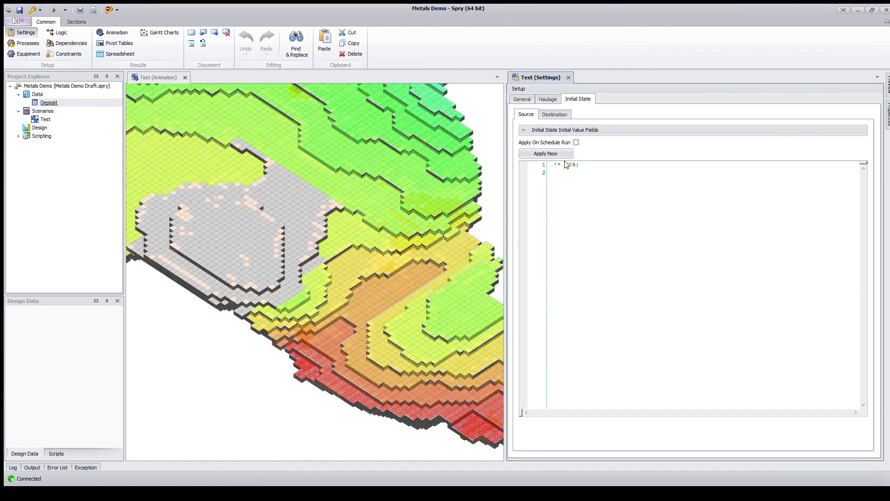
click(562, 155)
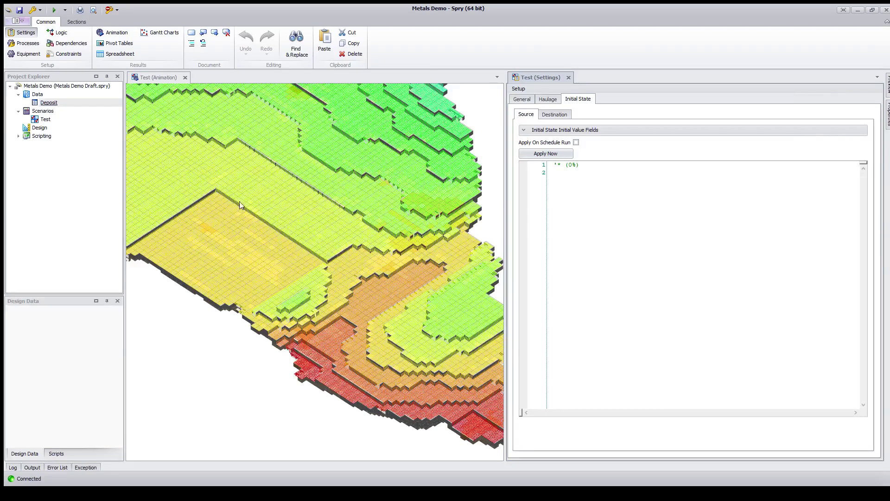
click(54, 105)
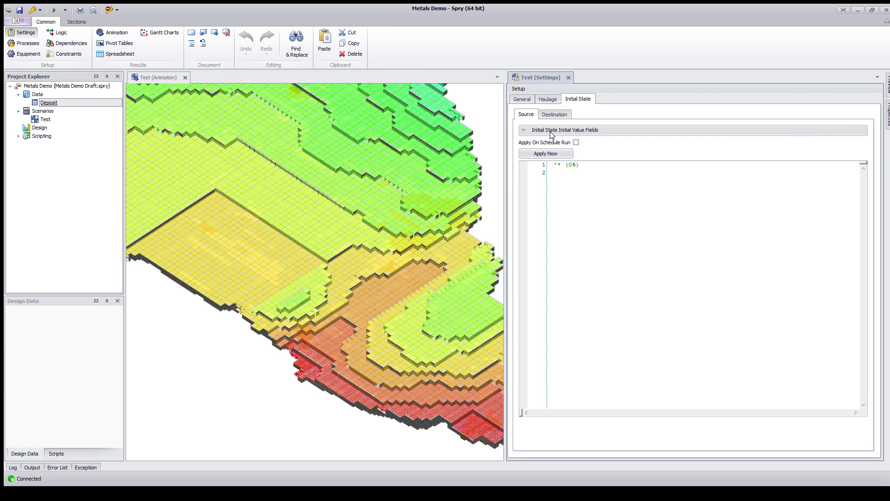
click(523, 131)
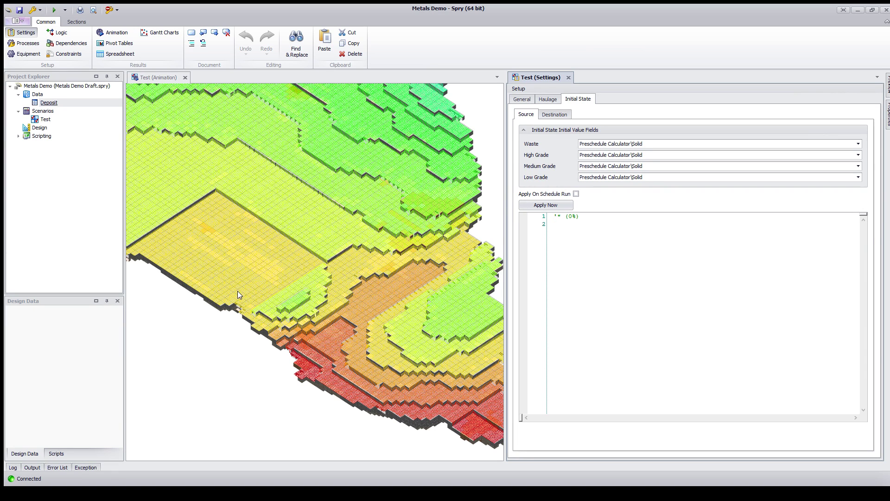
Hide Surface0, add blocks 7/58/28 and 8/57/28 to the script, and apply.
scroll(238, 292, up, 2)
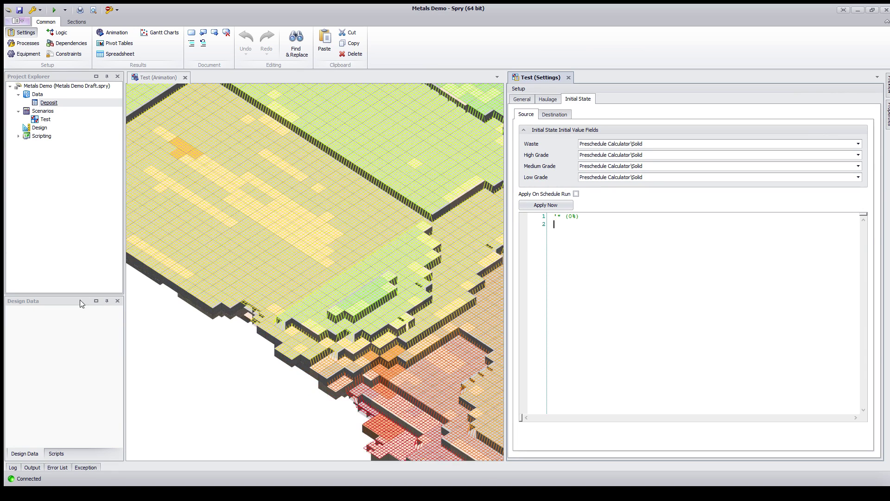
click(200, 322)
double_click(51, 352)
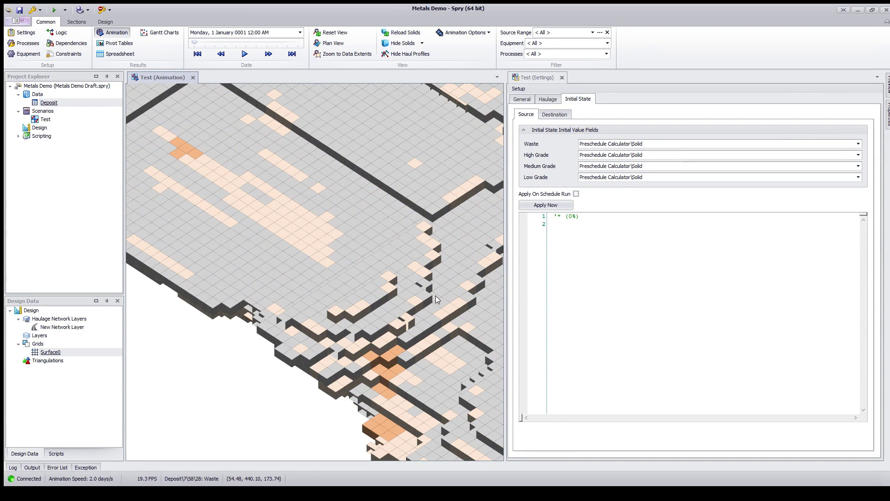
click(573, 224)
text(7/58/28)
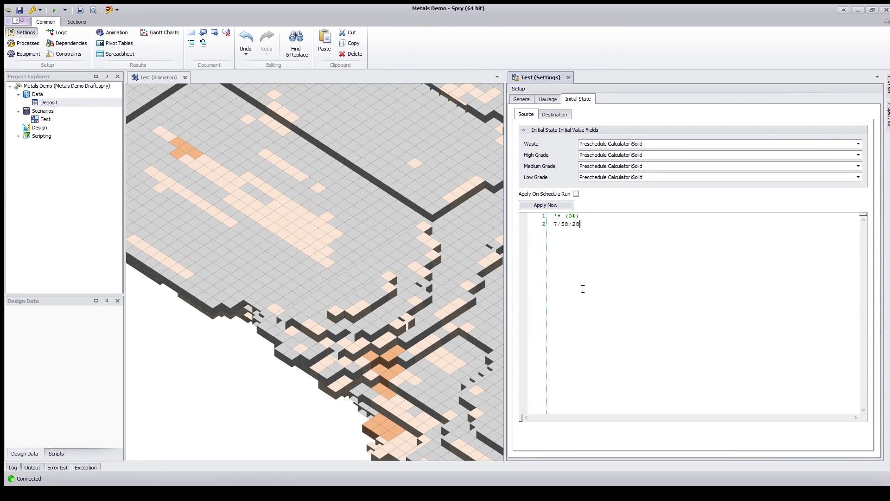
click(231, 304)
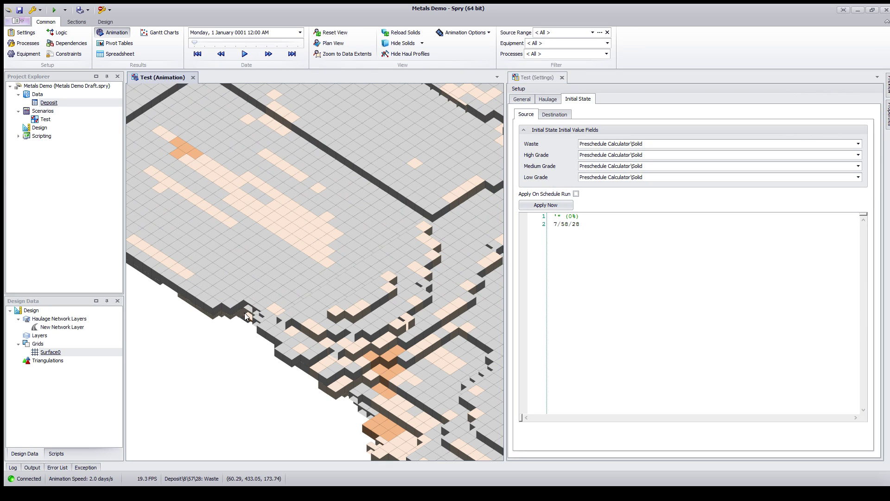
click(616, 234)
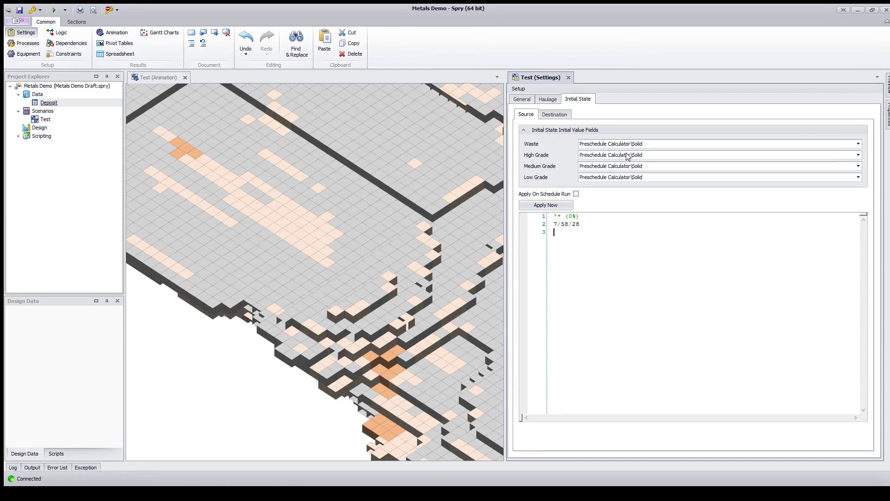
text(8/57/28)
click(551, 206)
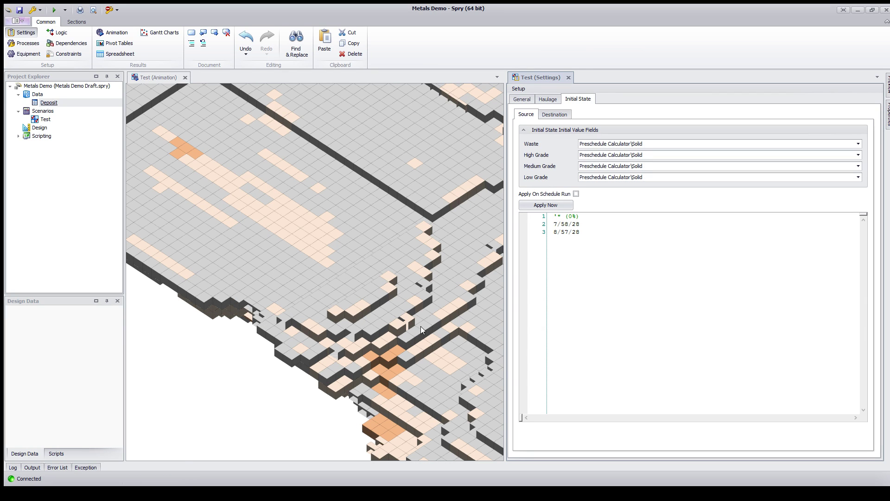
Orbit and zoom the model to inspect the two overridden blocks.
click(419, 285)
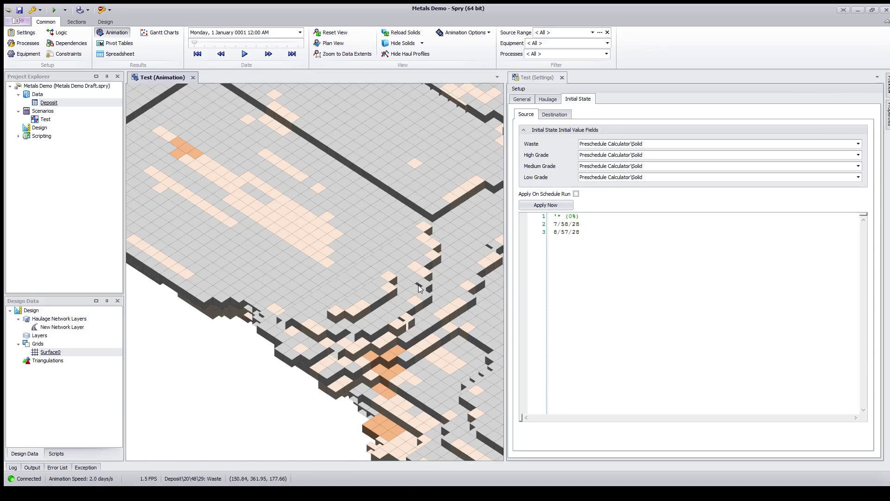
scroll(402, 290, up, 5)
drag(349, 268, 374, 285)
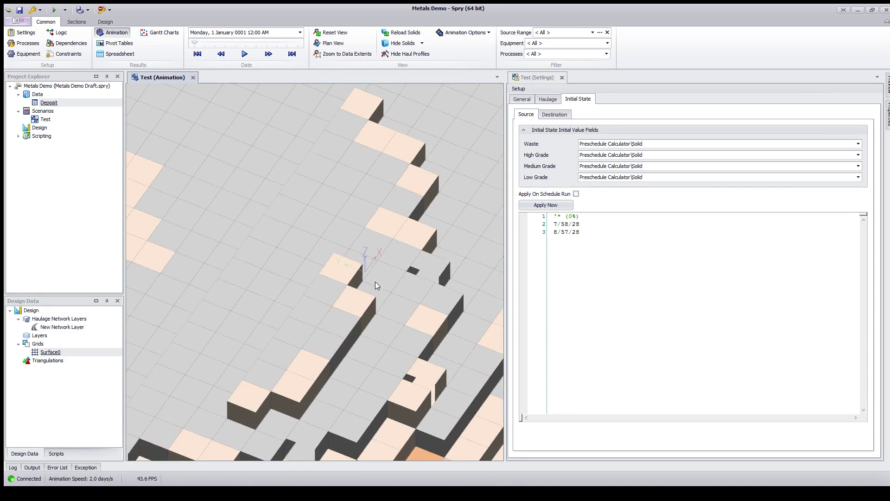
scroll(373, 284, down, 5)
drag(321, 246, 342, 302)
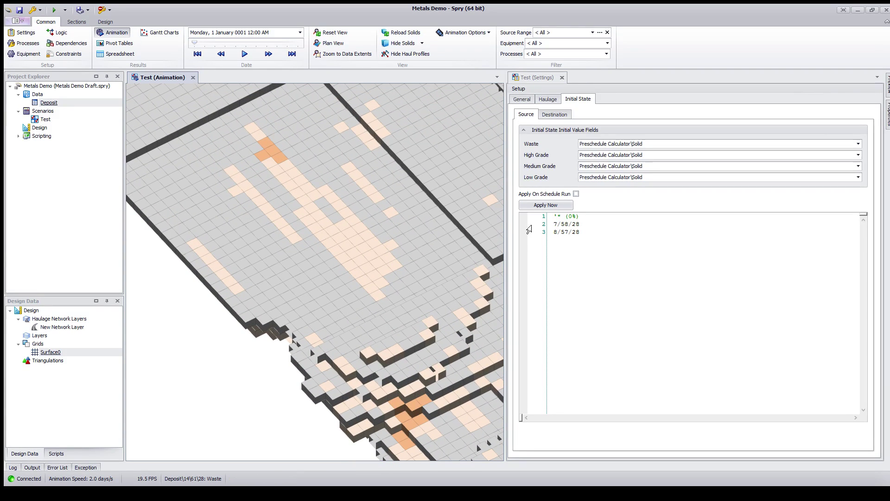
Uncomment '* (0%)', delete the 7/58/28 and 8/57/28 override lines, and apply.
click(586, 223)
key(Delete)
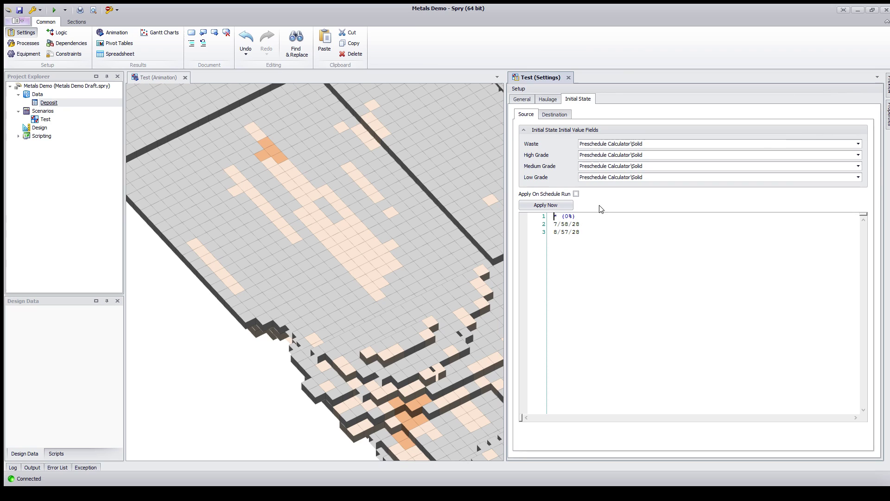
drag(592, 233, 577, 217)
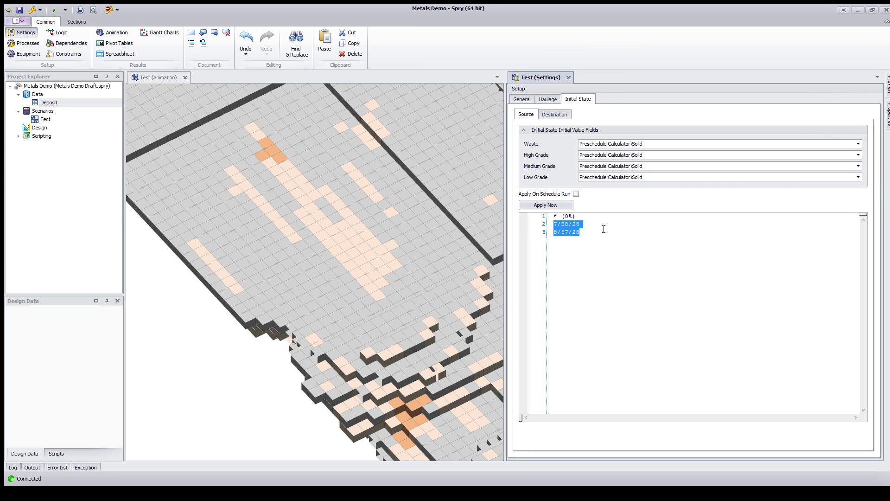
key(Delete)
drag(554, 216, 576, 216)
click(576, 216)
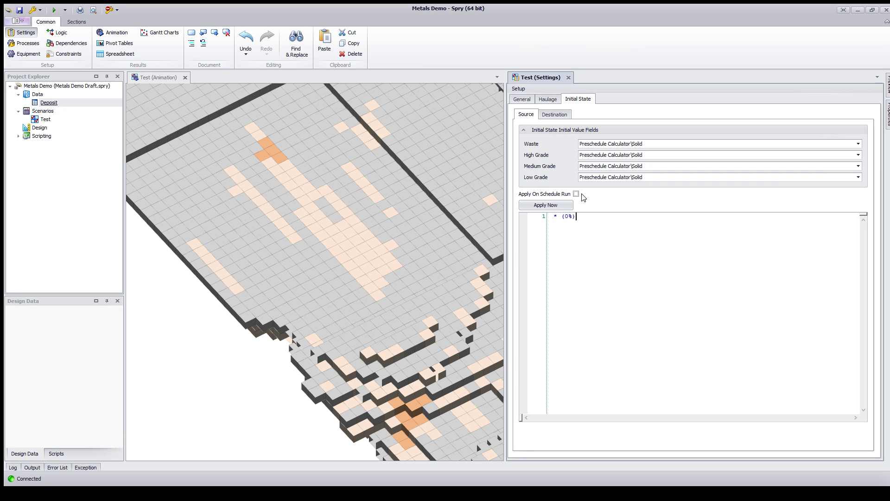
double_click(555, 216)
click(546, 205)
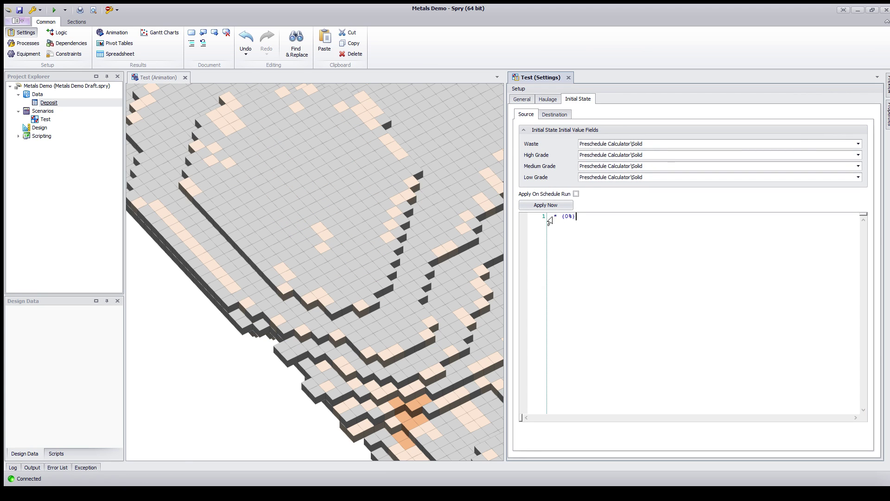
Comment out the '* (0%)' line again and reapply the initial state.
click(555, 217)
text(')
click(551, 205)
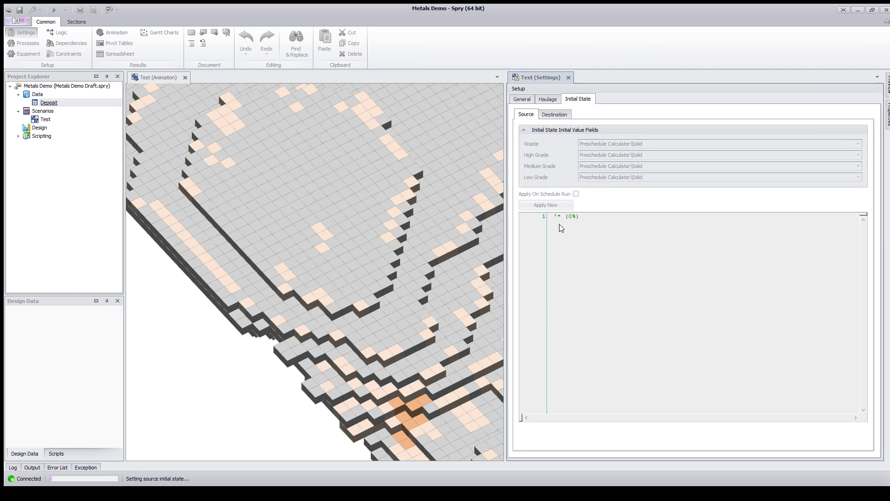